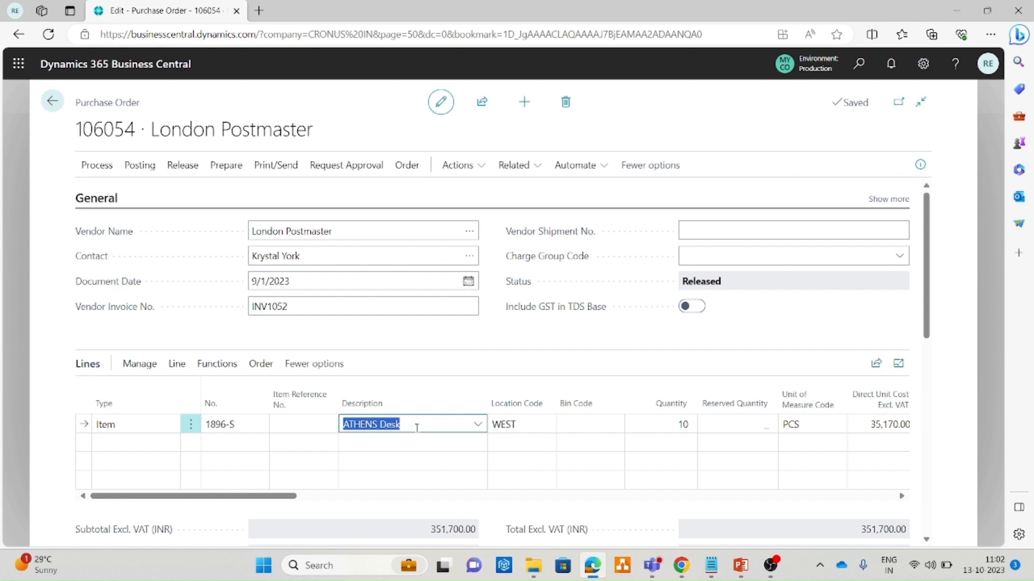
Create a warehouse receipt from the released London Postmaster purchase order and acknowledge the message.
click(168, 226)
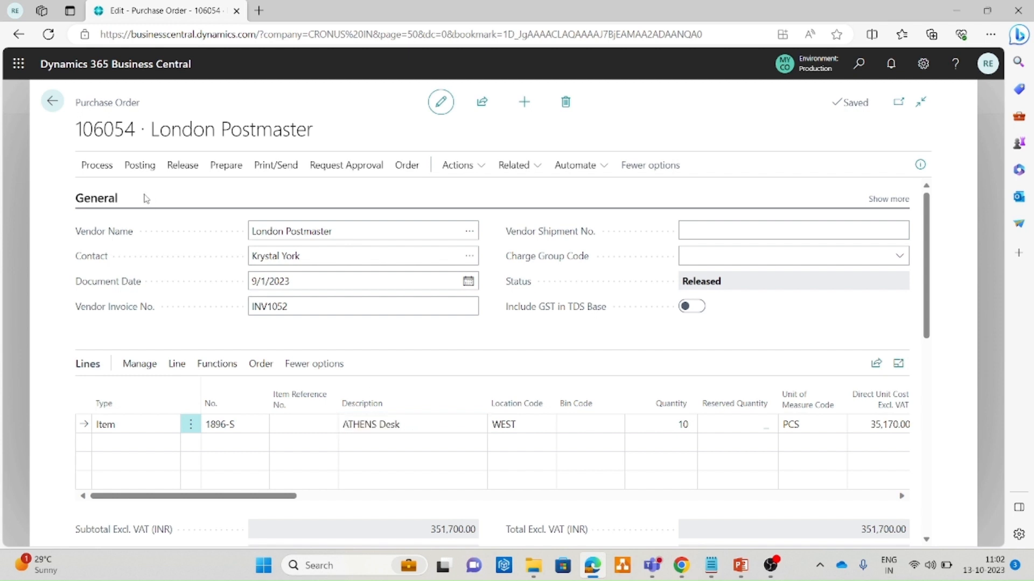
click(104, 169)
click(155, 204)
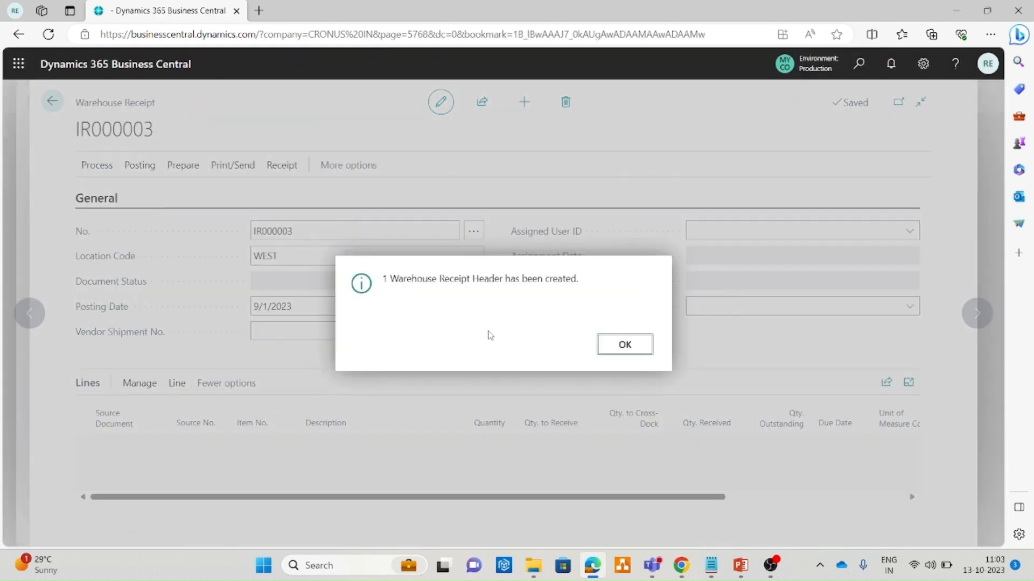
click(623, 345)
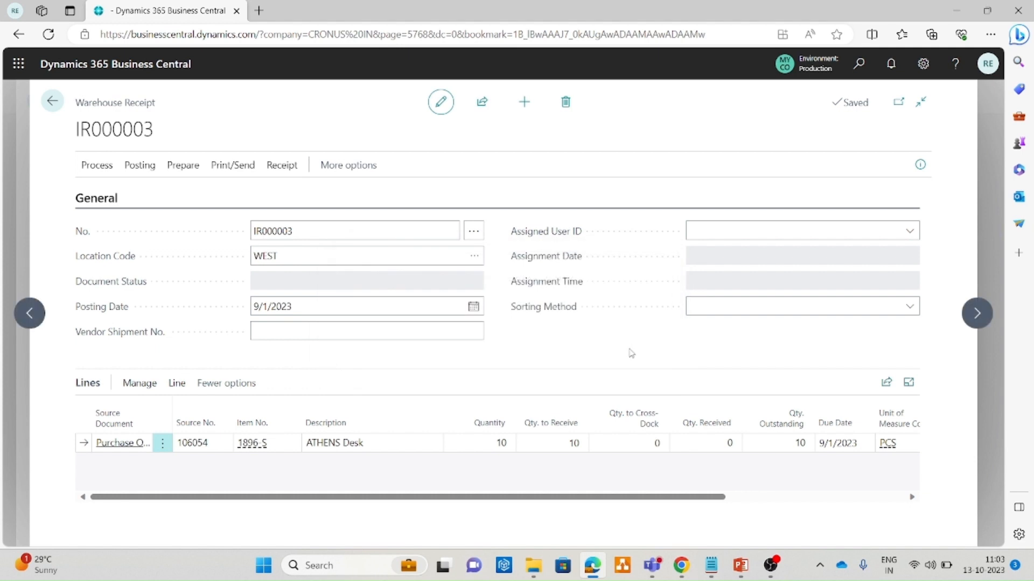
Try to set Qty. to Receive to 12 on the ATHENS Desk receipt line, and discard the entry by refreshing the page.
click(563, 444)
text(12)
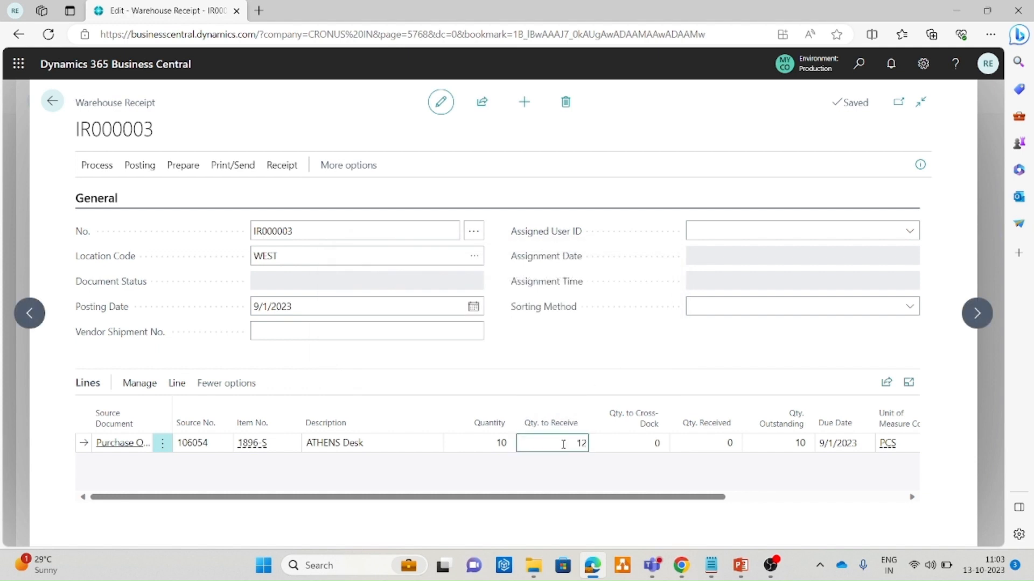
key(Tab)
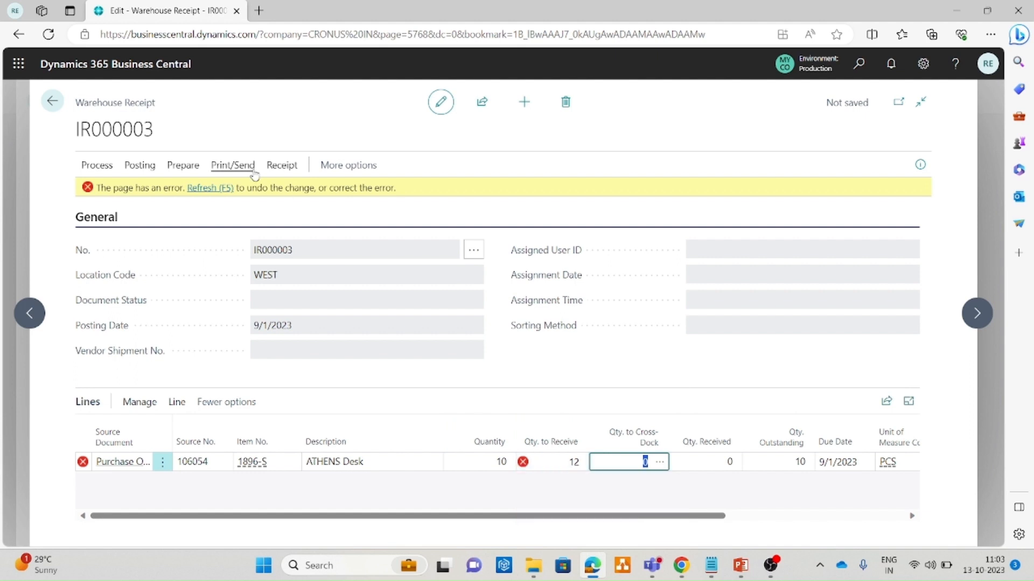
click(209, 188)
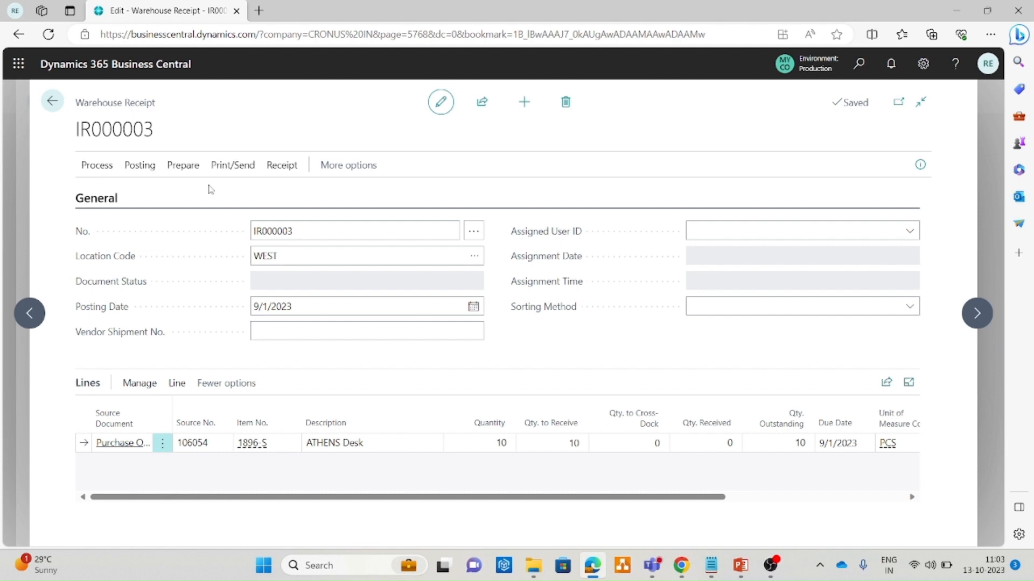
Search for "over rece" and open the Over-Receipt Codes list.
click(858, 65)
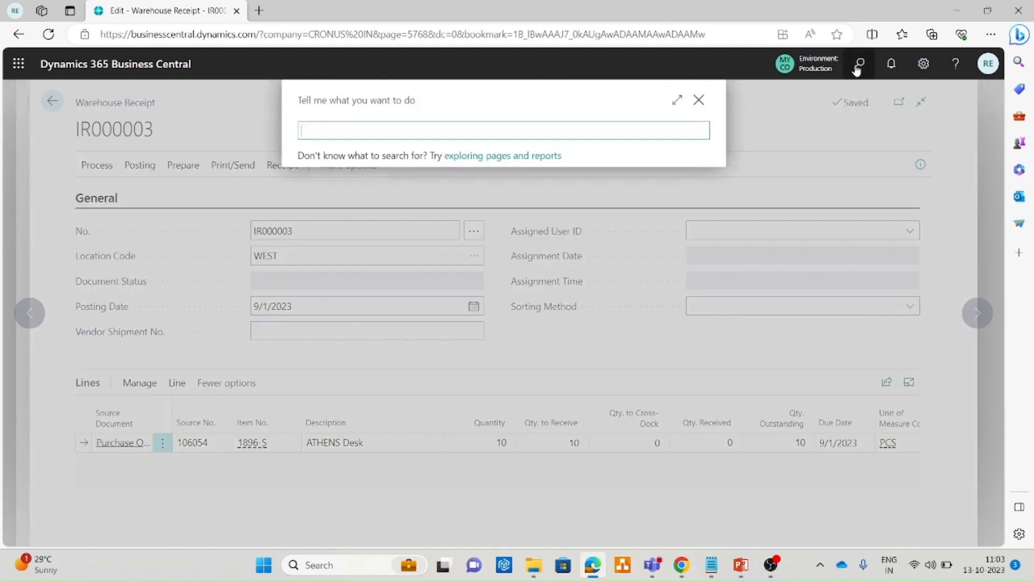
text(over r)
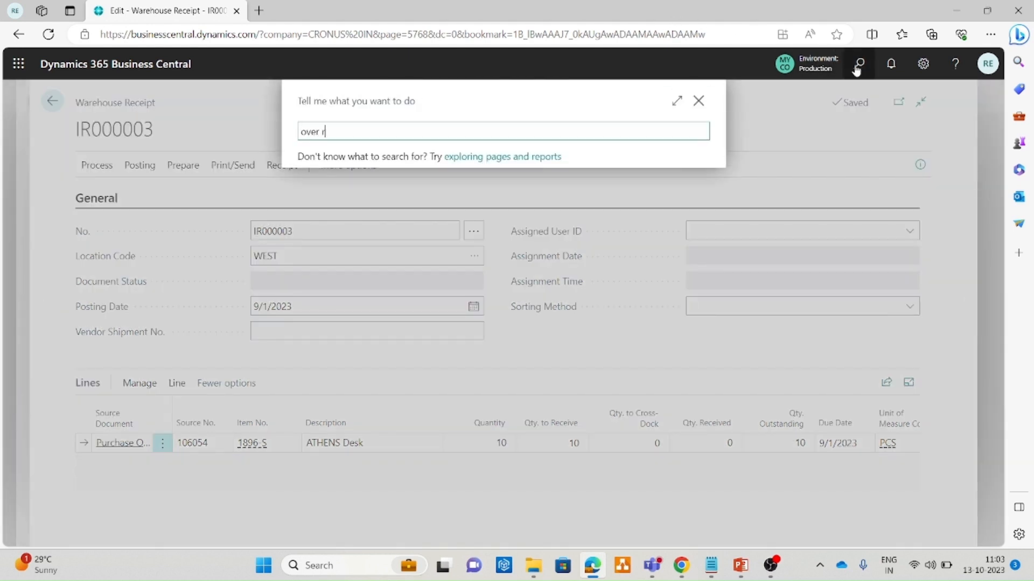
text(ece)
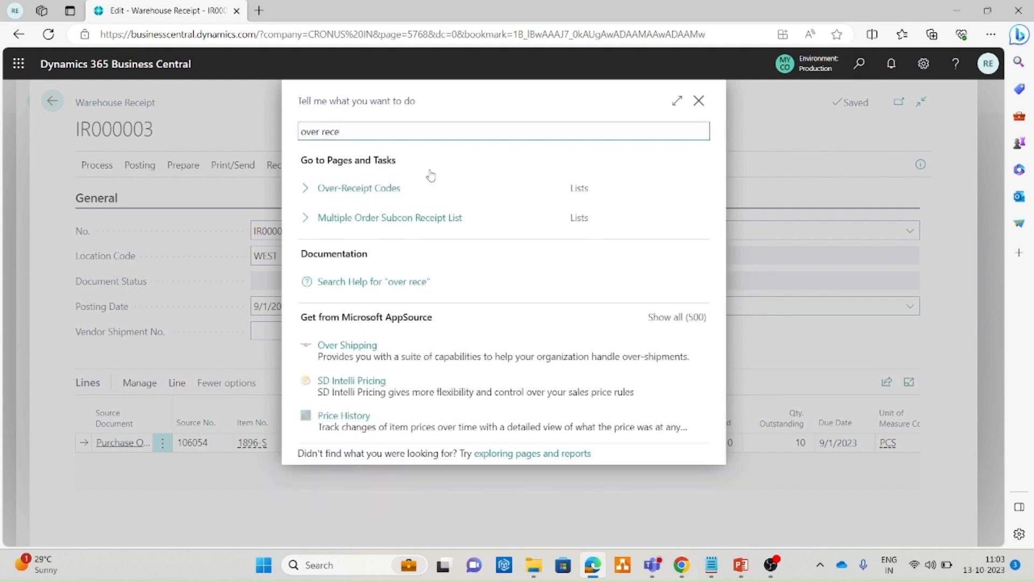
click(362, 190)
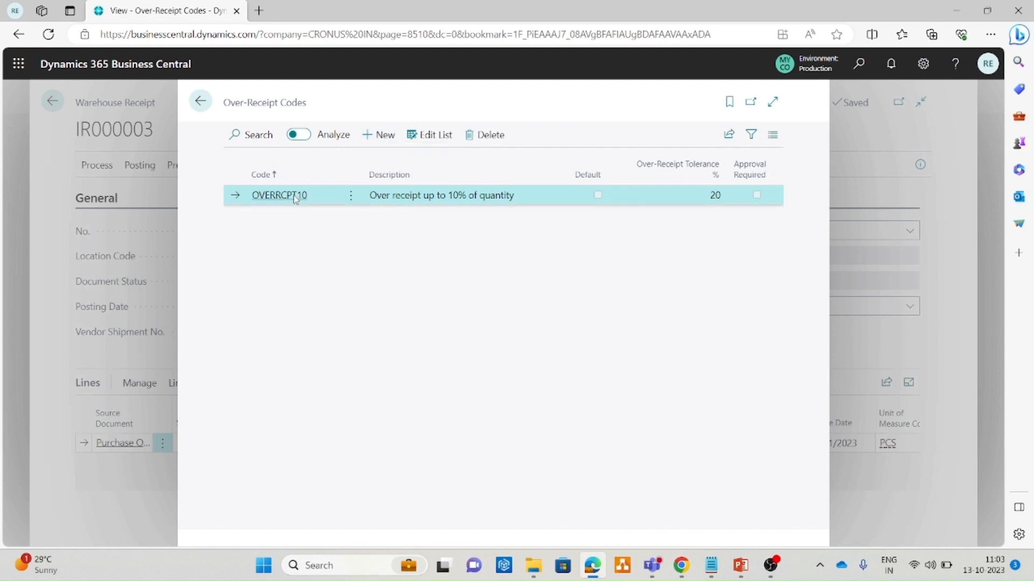
Review the tolerance of over-receipt code OVERRCPT10, mark the code as the default, and return to the warehouse receipt.
click(440, 143)
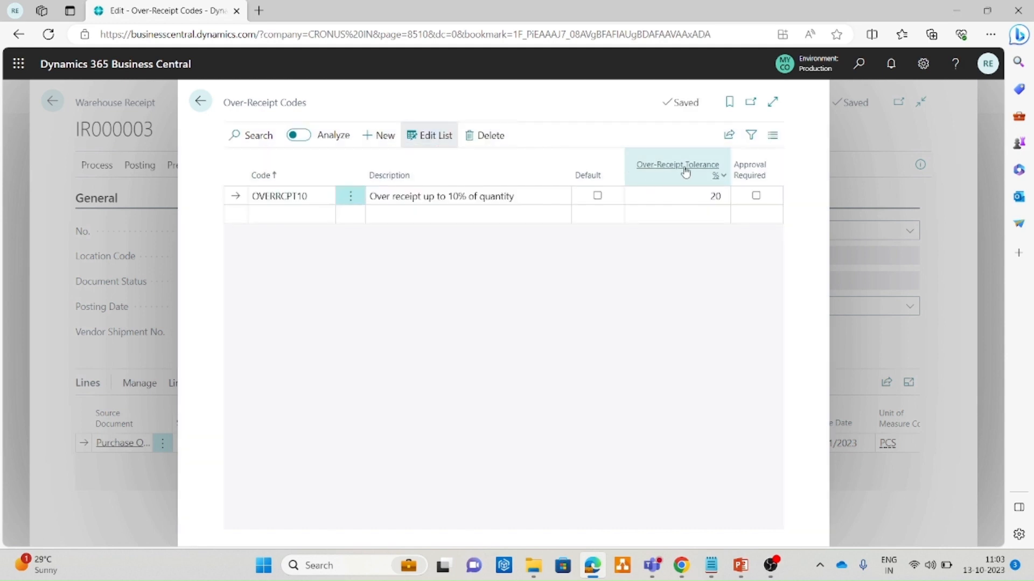
mouse_move(657, 209)
click(693, 195)
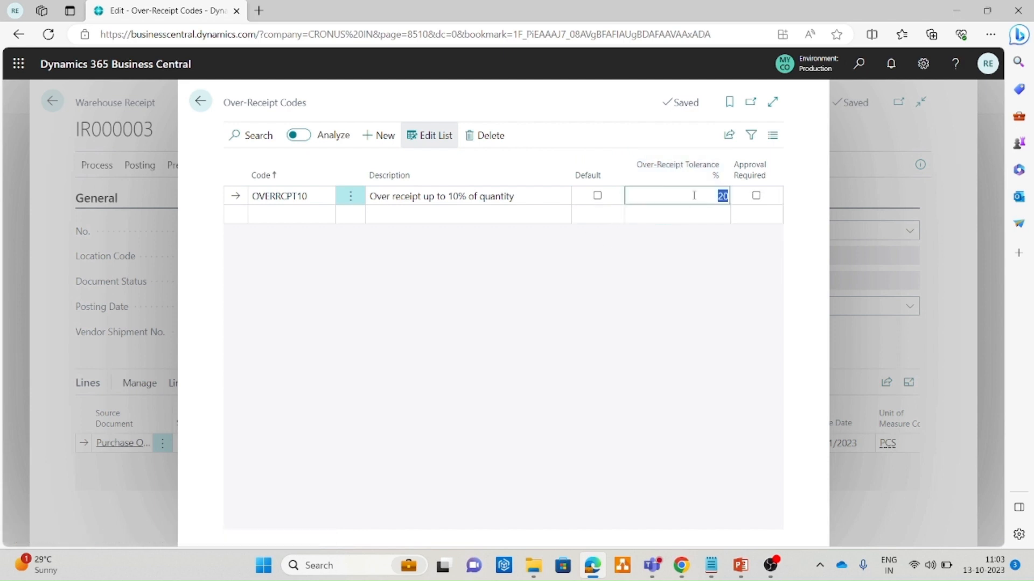
mouse_move(668, 177)
click(676, 267)
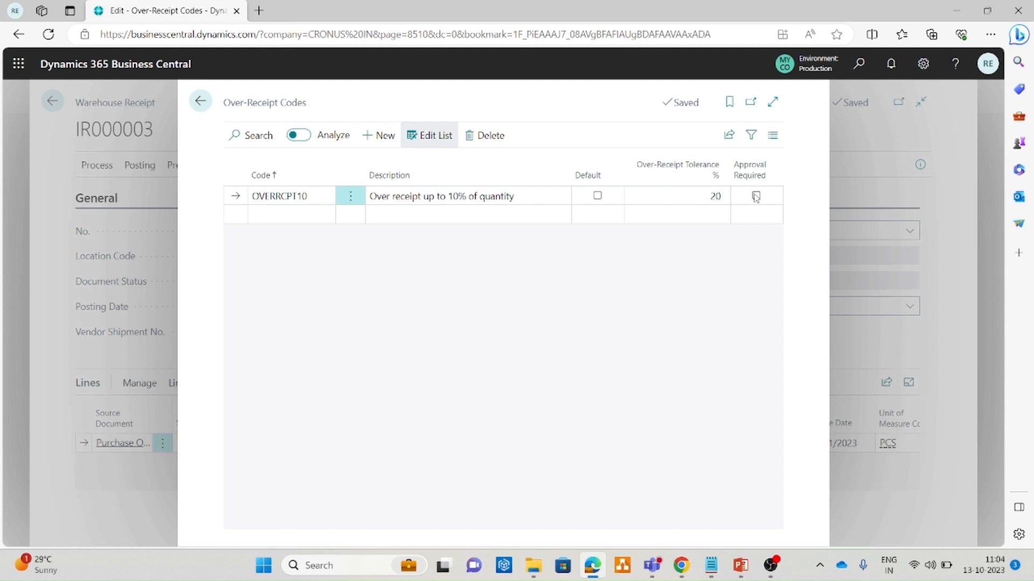
click(669, 201)
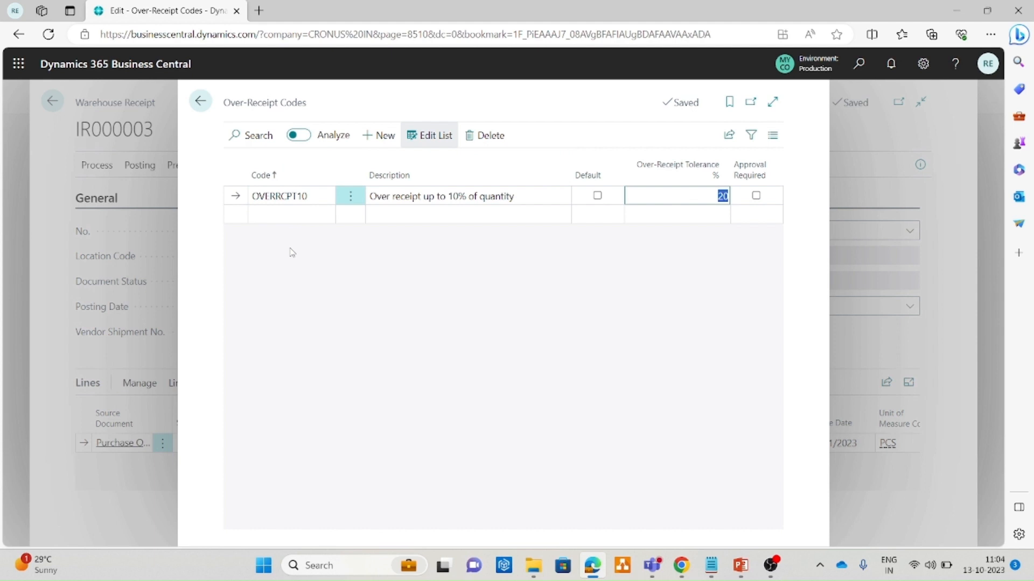
click(516, 198)
click(688, 201)
click(474, 196)
click(689, 203)
click(597, 196)
click(528, 286)
click(201, 103)
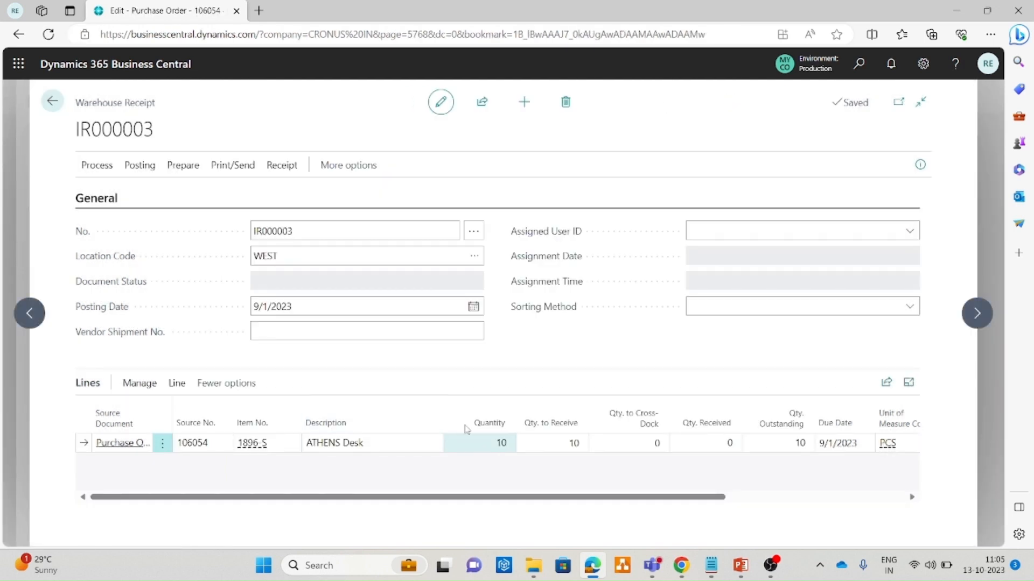
Set Qty. to Receive to 12 on the warehouse receipt's ATHENS Desk line.
click(560, 446)
text(12)
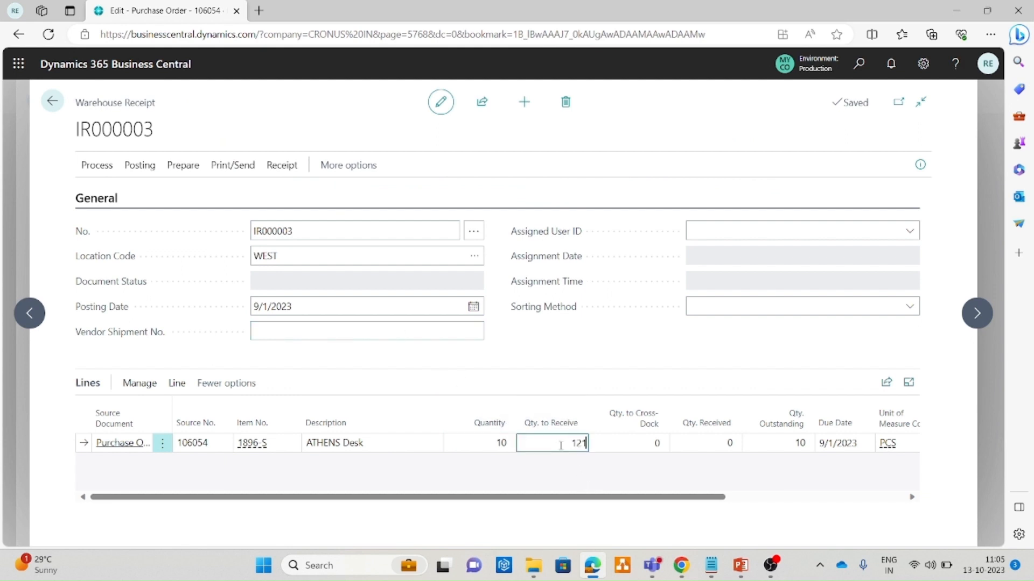
key(Tab)
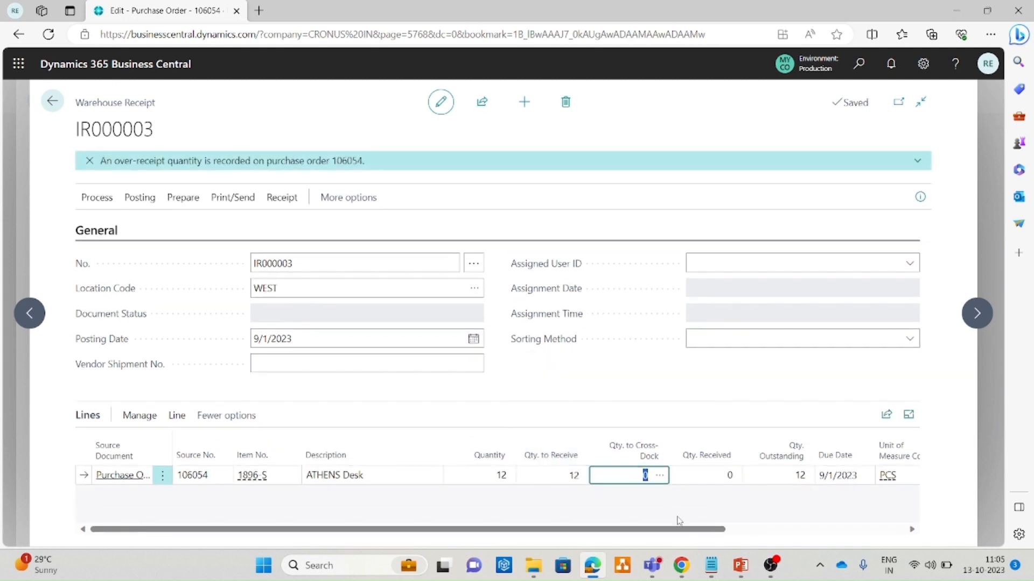
Examine the over-receipt quantity and over-receipt code on the ATHENS Desk line, including the list of available codes.
drag(719, 534, 898, 533)
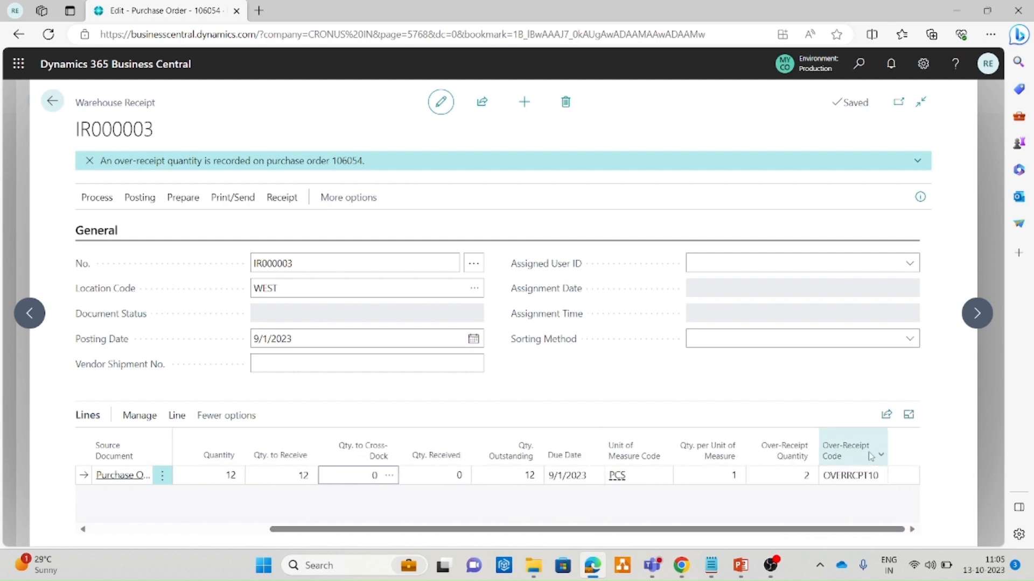
click(834, 478)
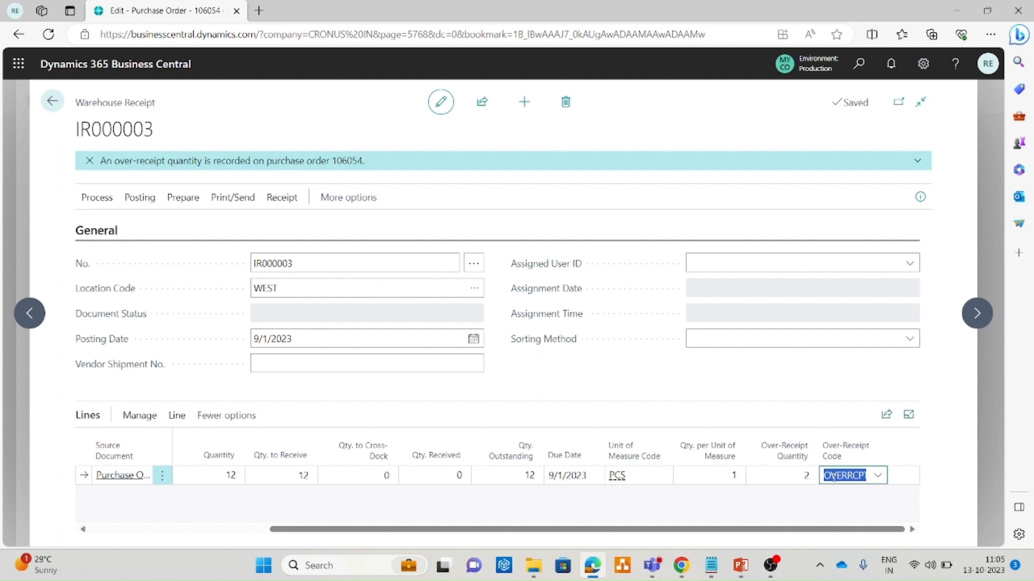
click(878, 476)
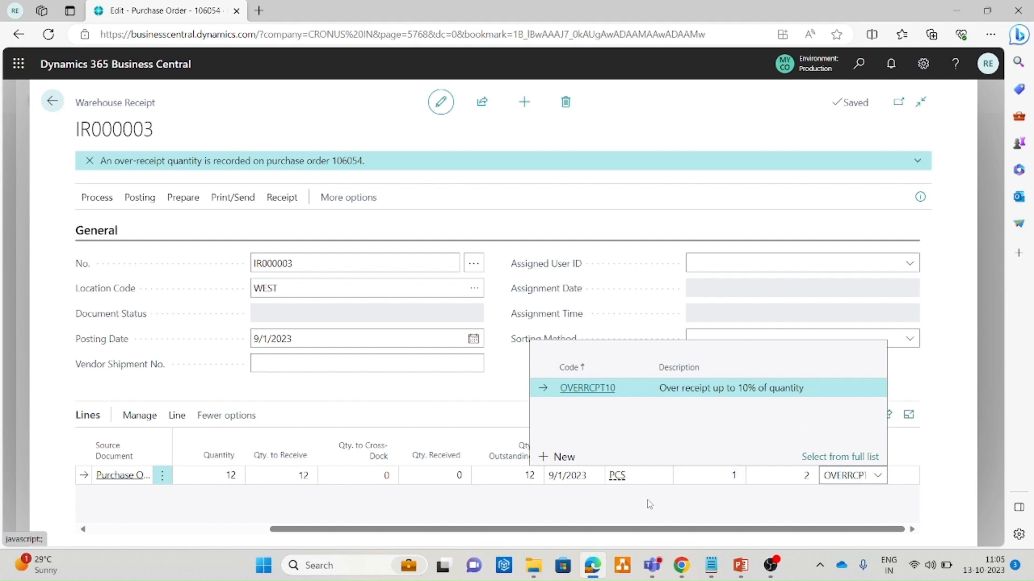
click(634, 521)
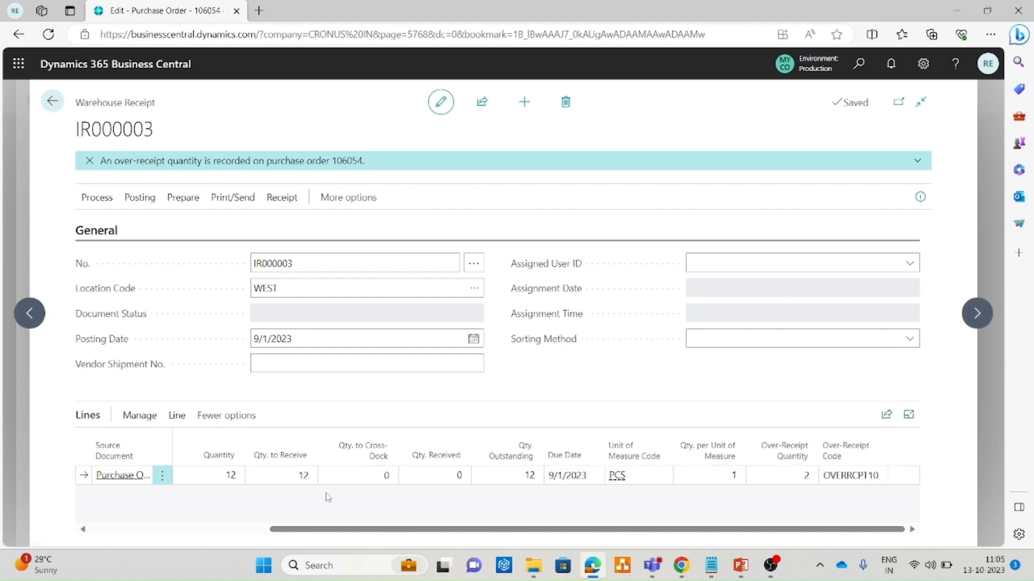
click(272, 474)
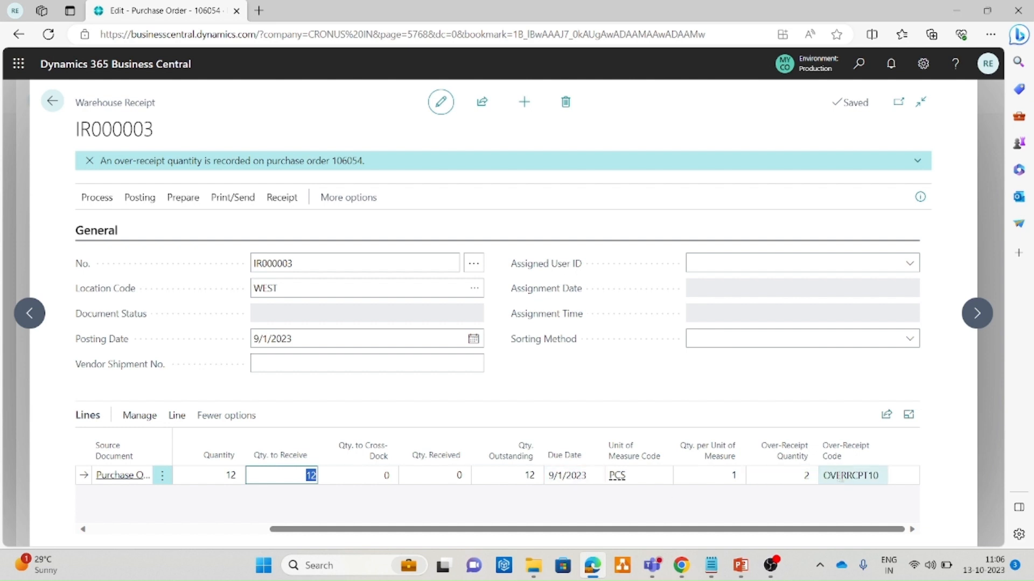
click(292, 477)
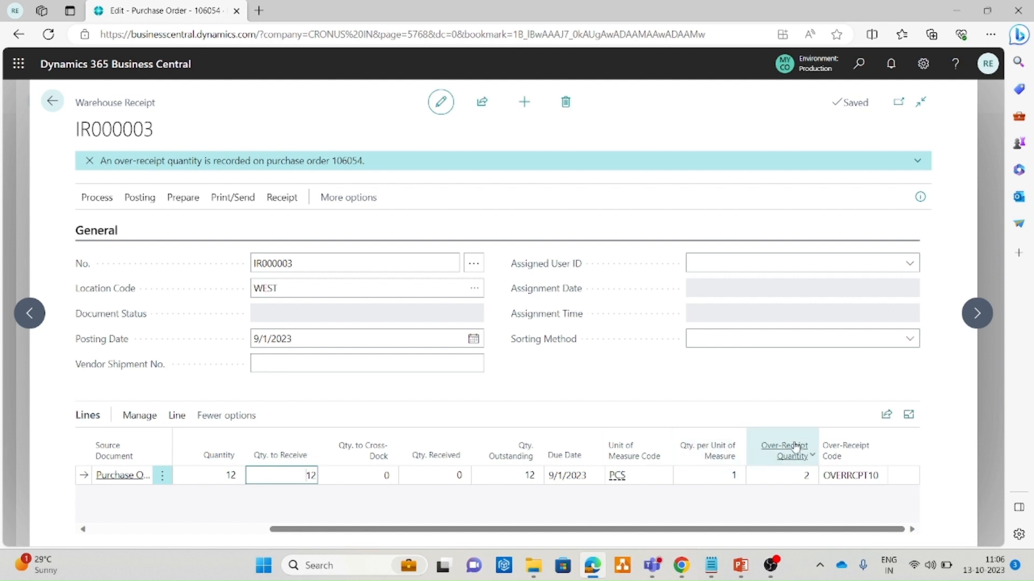
click(829, 477)
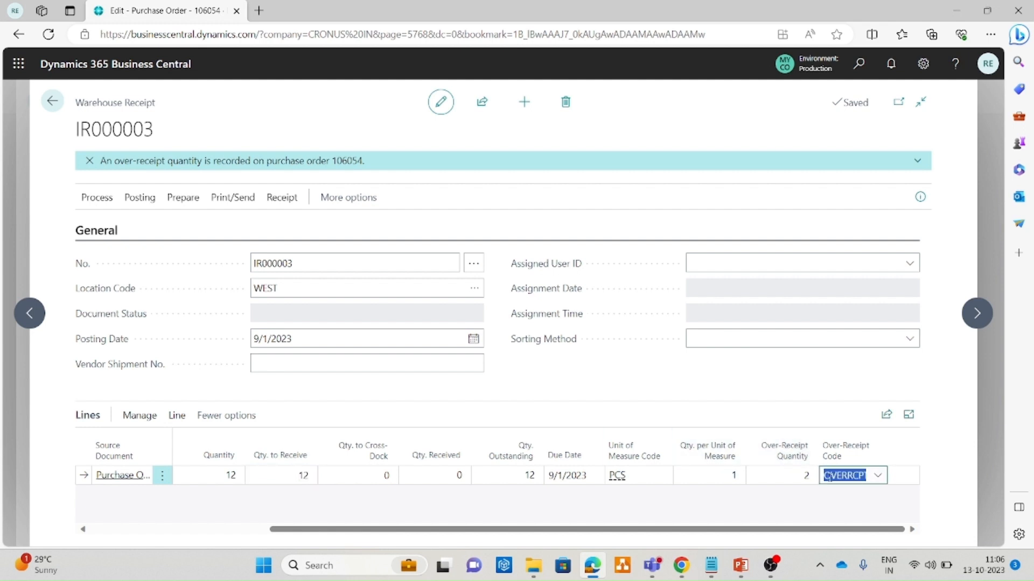
click(792, 477)
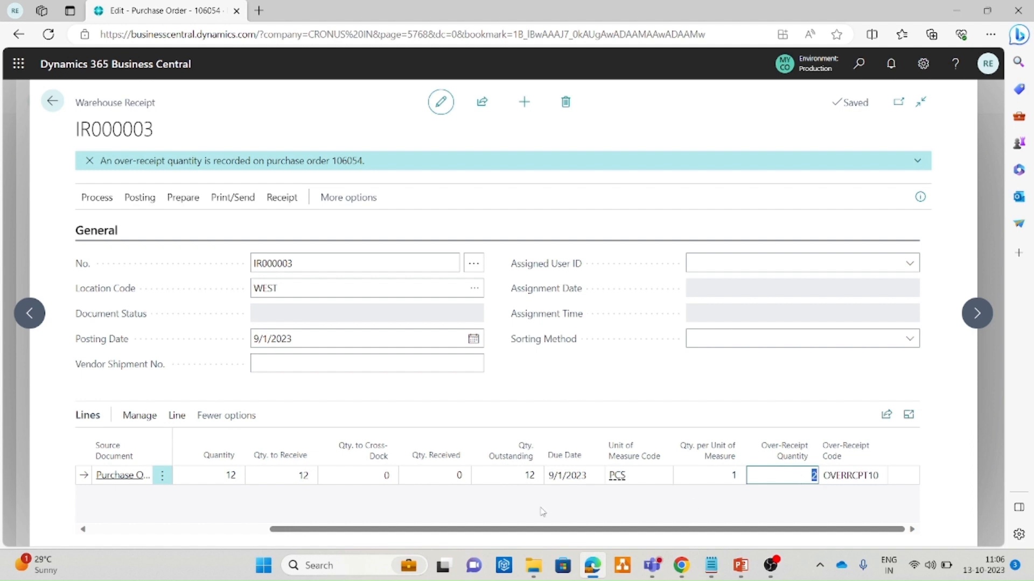
Post the warehouse receipt, confirm the posting, and return to the purchase order.
drag(472, 530, 155, 529)
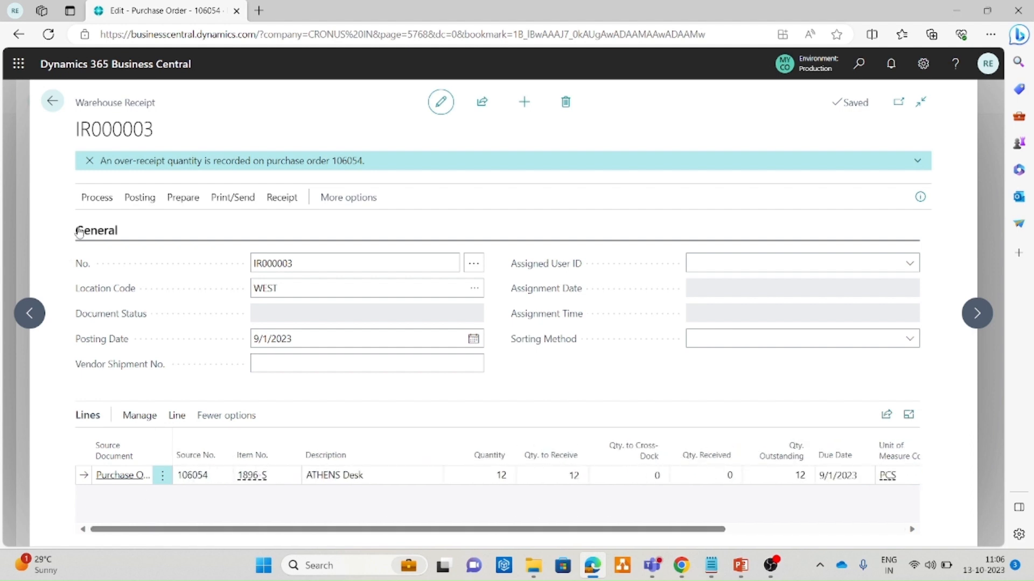
click(96, 198)
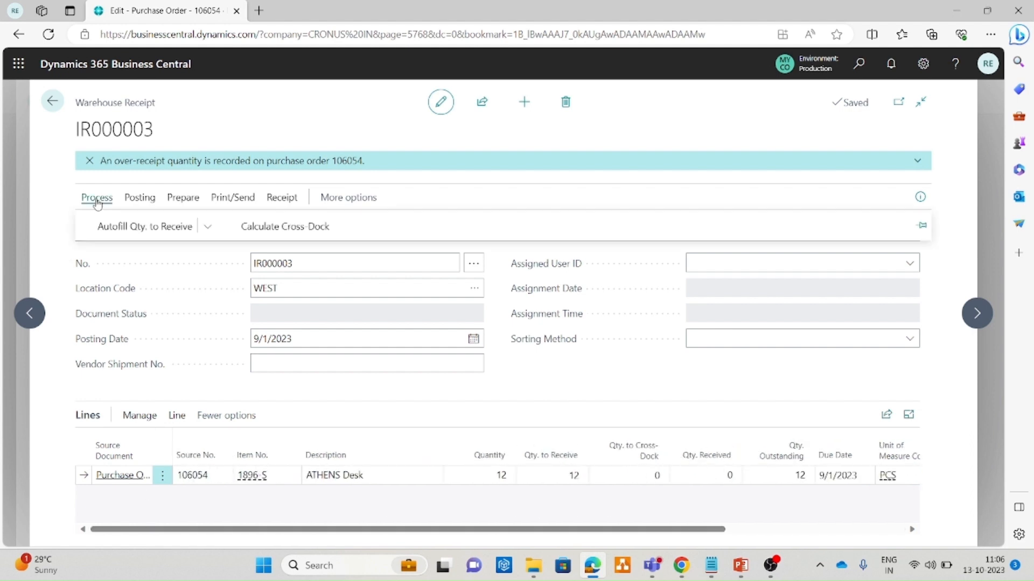
click(139, 197)
click(105, 226)
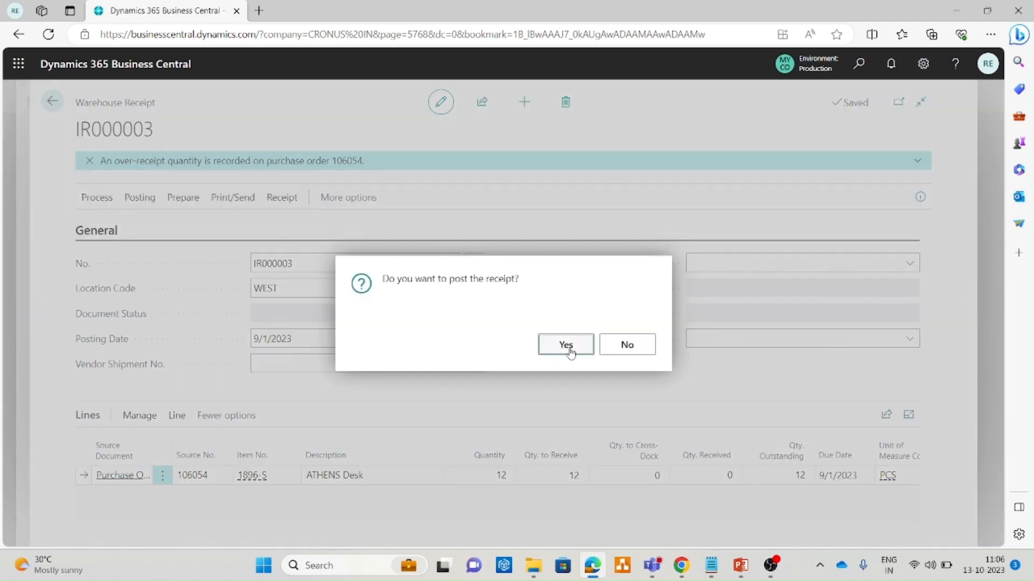
click(566, 345)
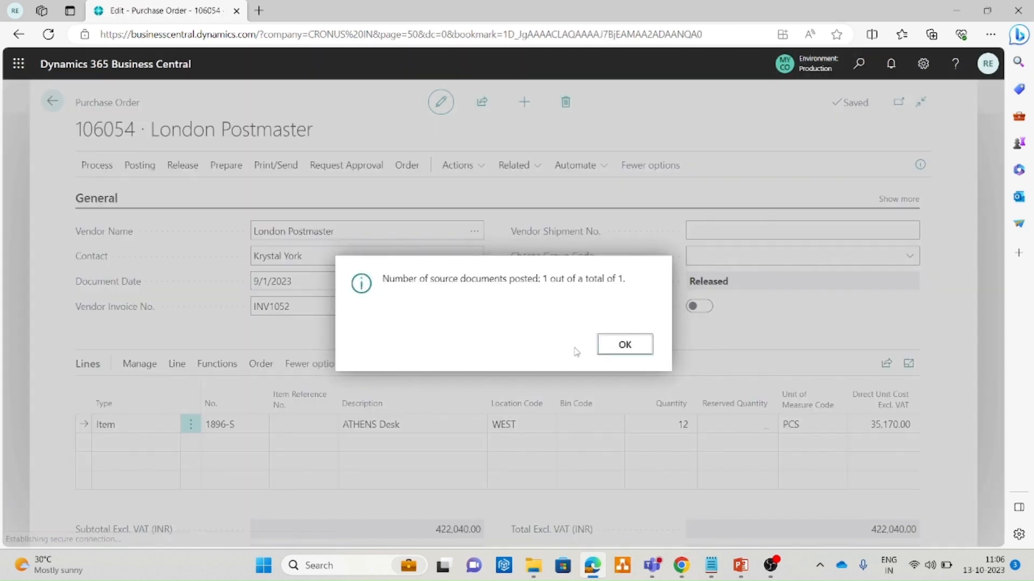
click(630, 345)
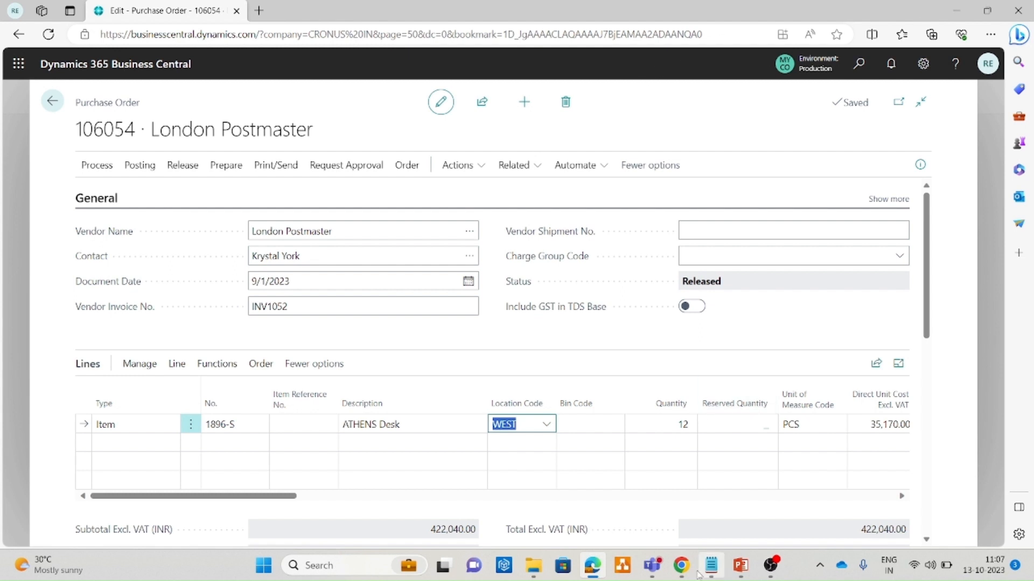
mouse_move(698, 575)
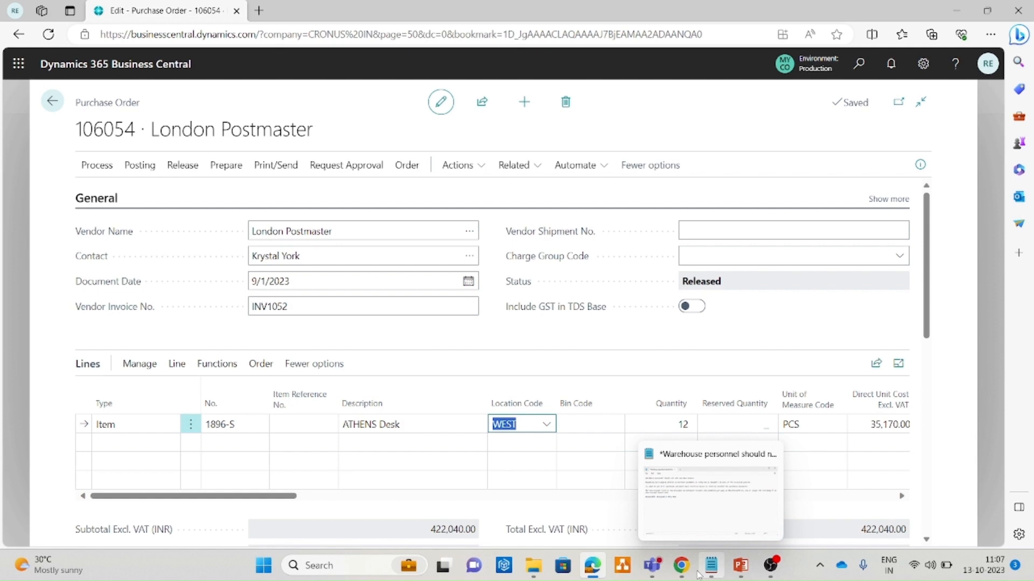
click(771, 565)
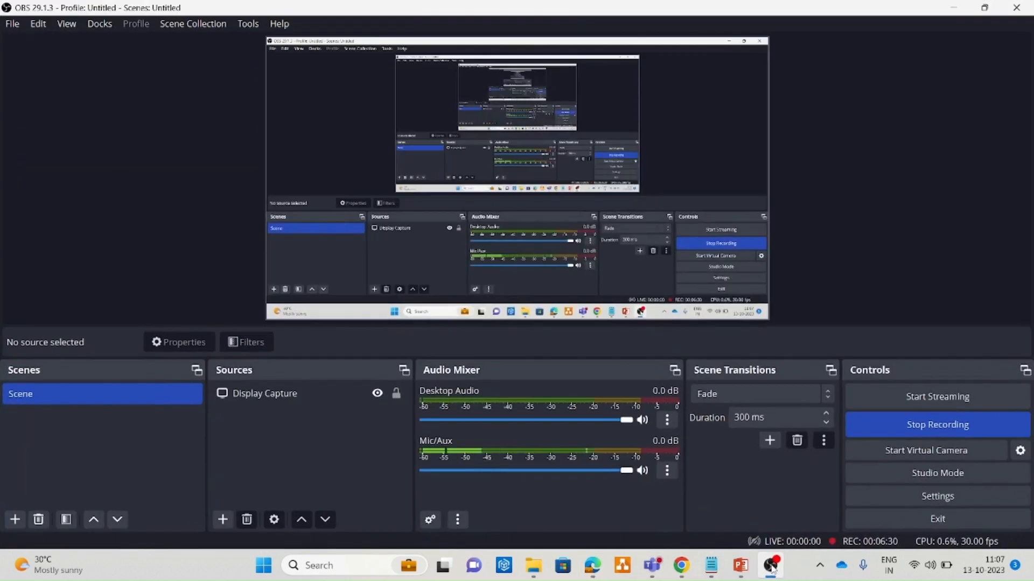
click(771, 565)
Switch to the PowerPoint slide show and advance it to the closing Thank You slide.
mouse_move(740, 569)
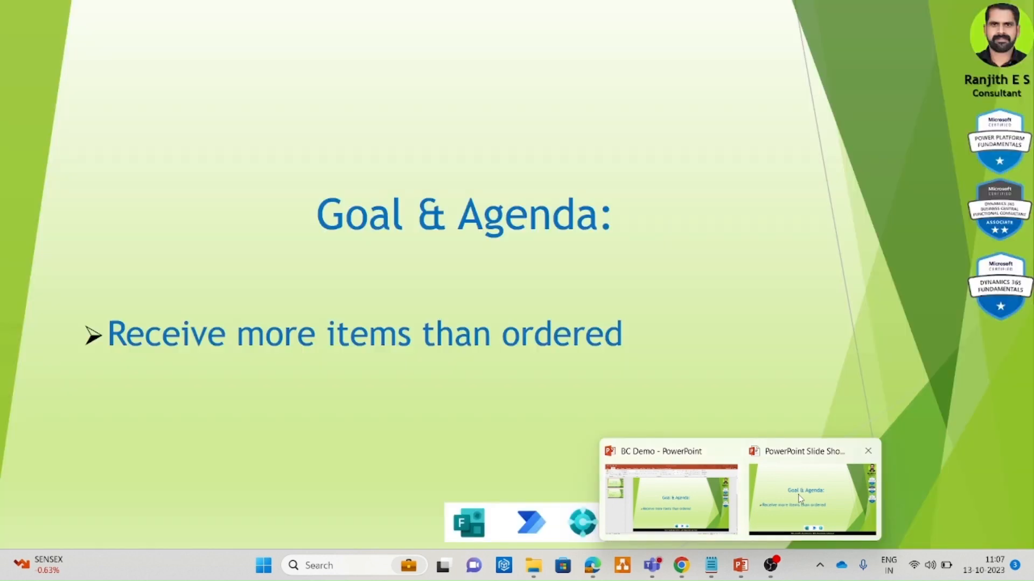
click(794, 497)
click(794, 496)
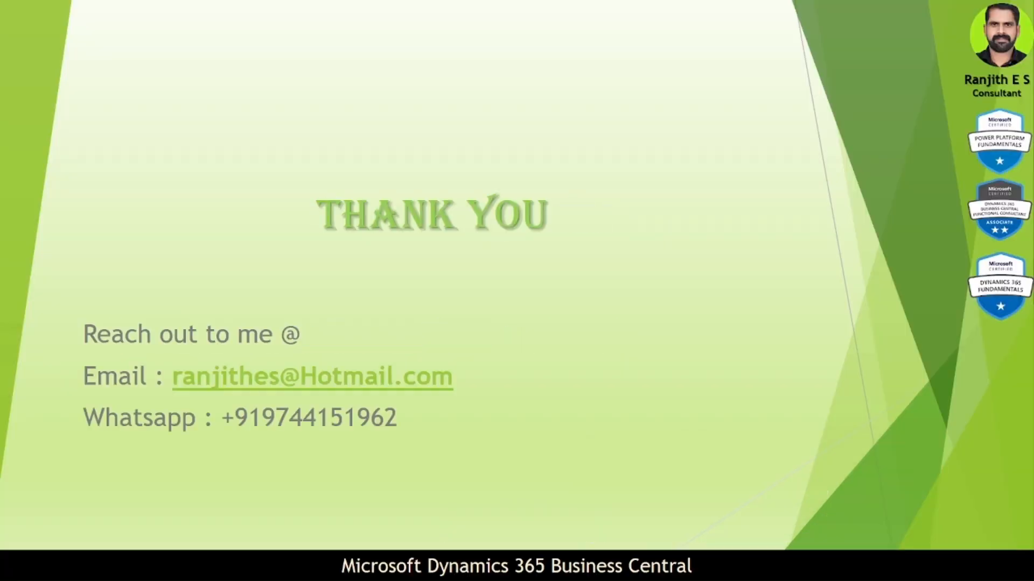